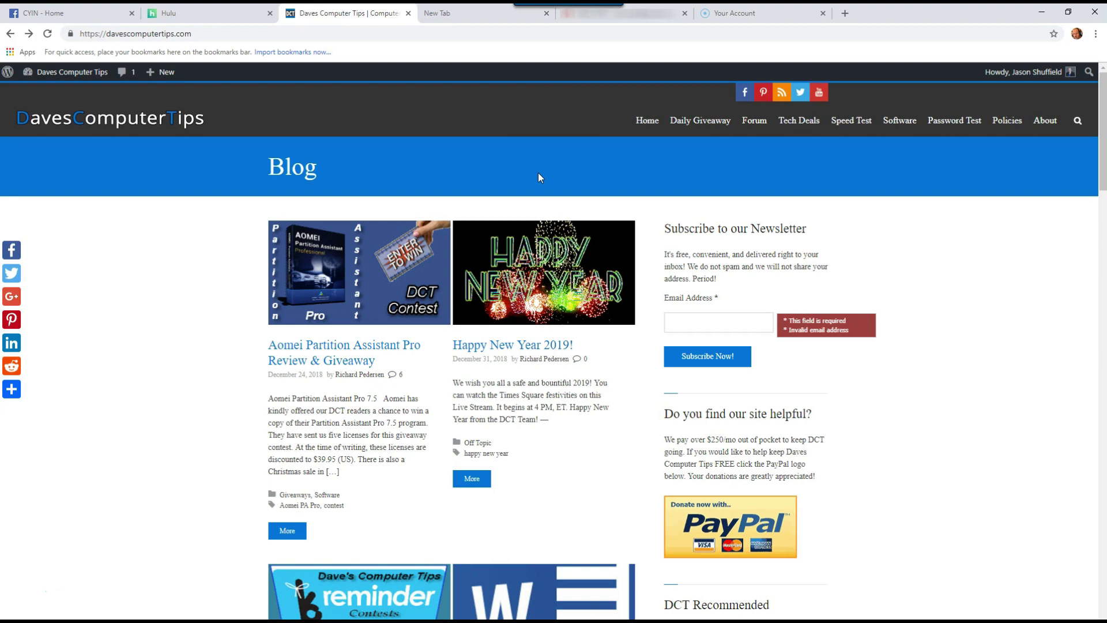
Step: Go to portal.office.com in the new Chrome tab, reaching the Microsoft sign-in page
click(456, 13)
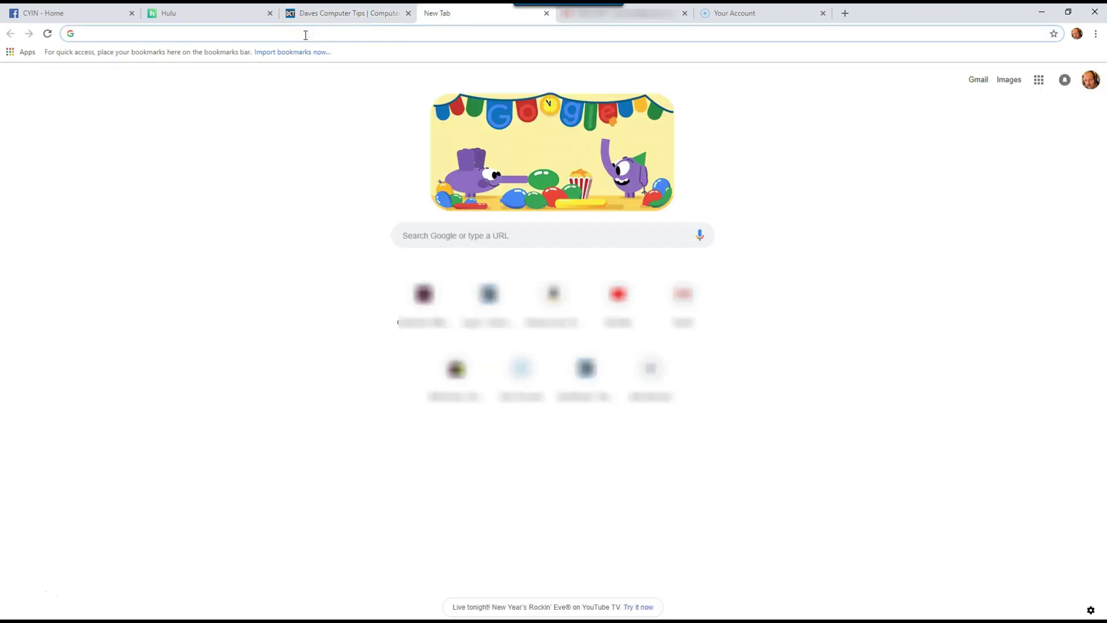
text(port)
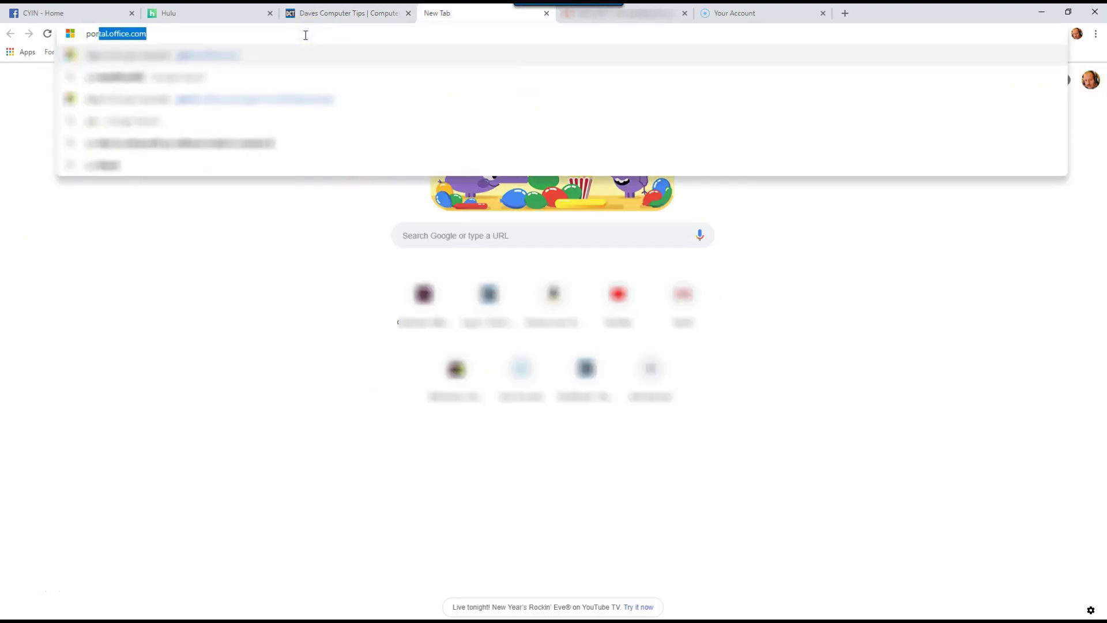
text(al)
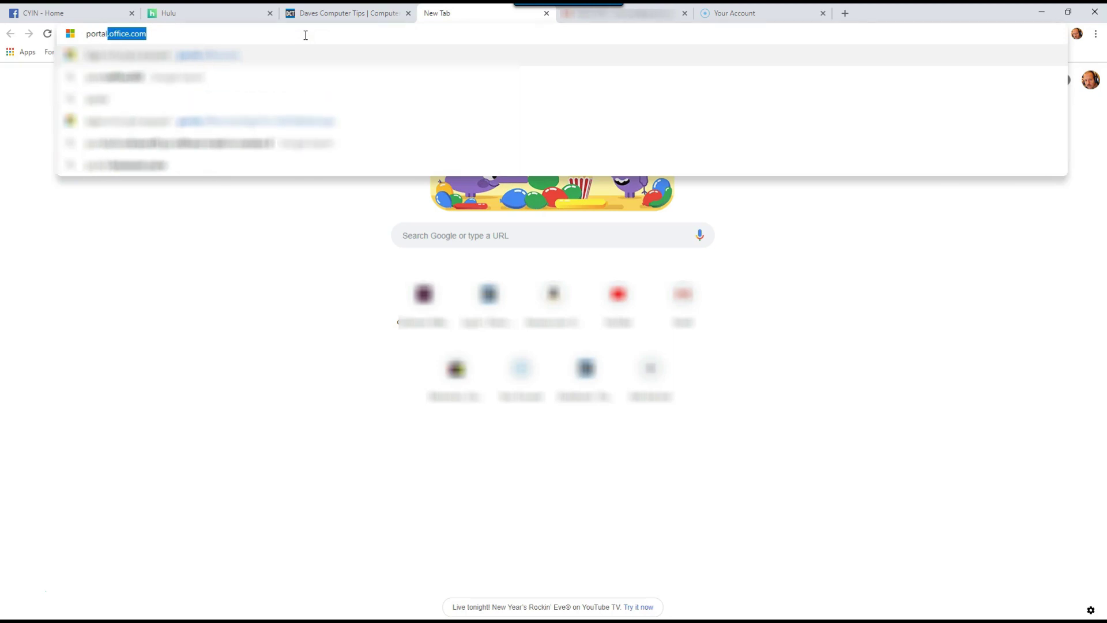
key(Return)
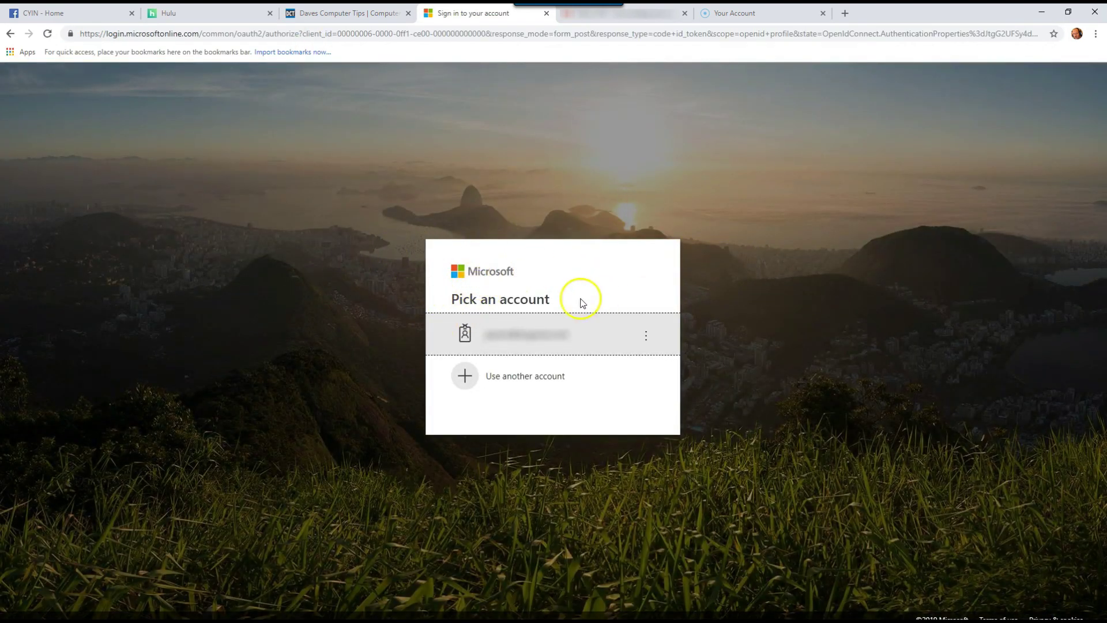
Step: Sign in with the listed Microsoft account by pasting its password
click(537, 338)
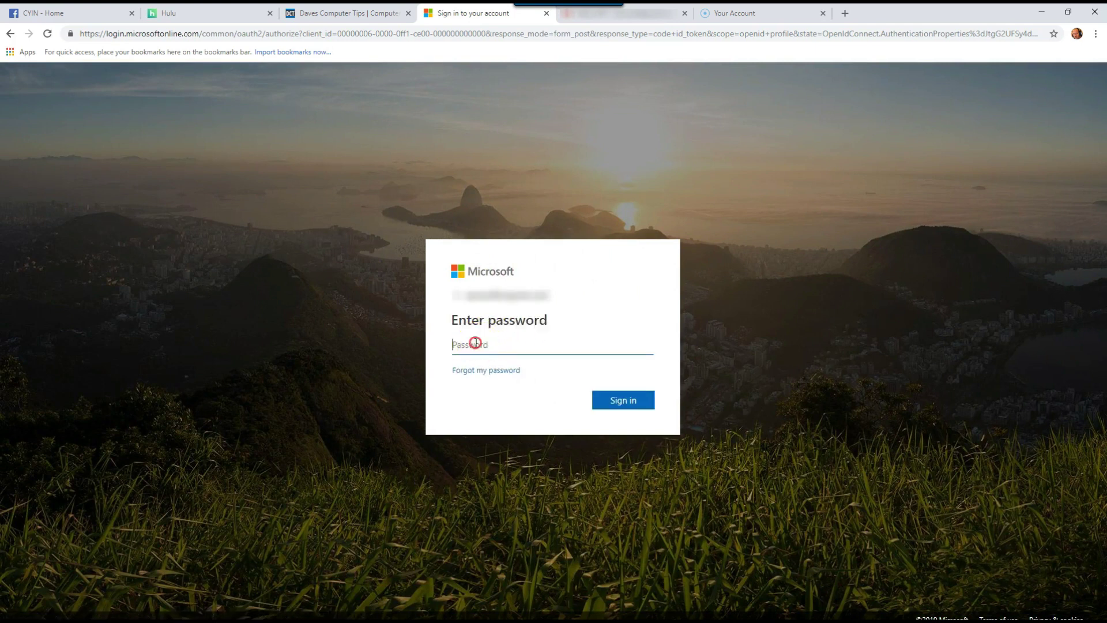
right_click(475, 343)
click(502, 452)
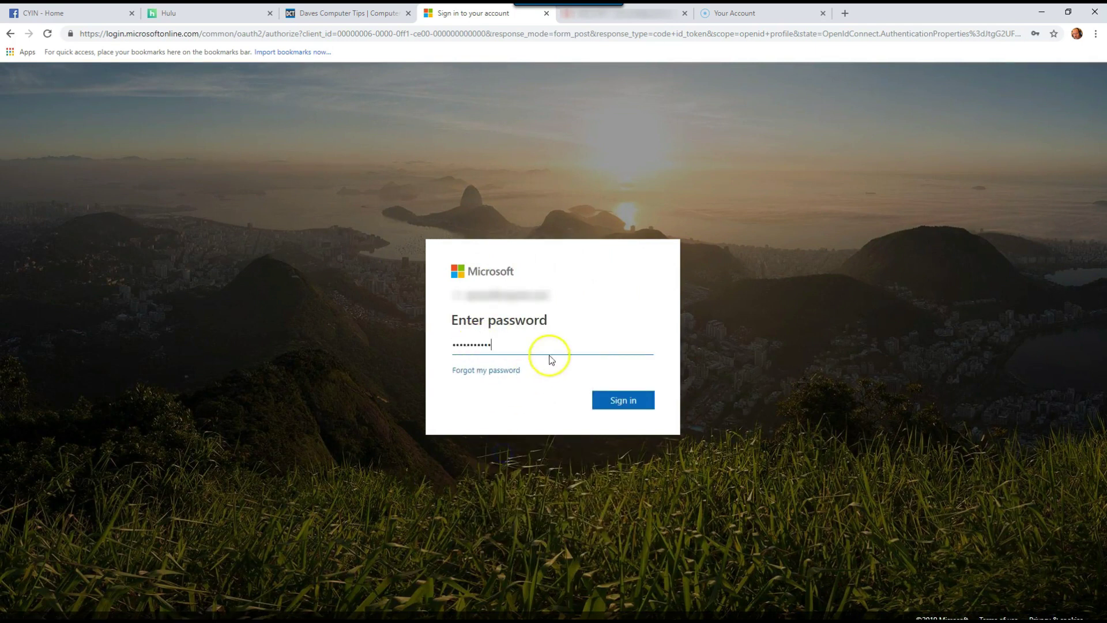
click(623, 399)
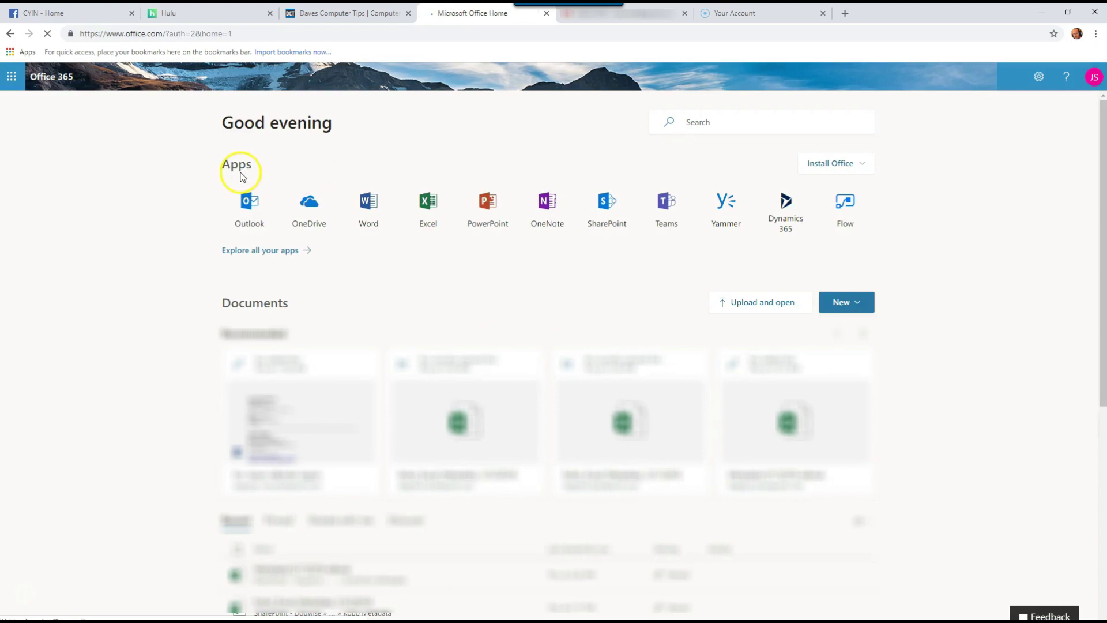
Step: Launch OneDrive from the Office 365 home page apps
click(309, 211)
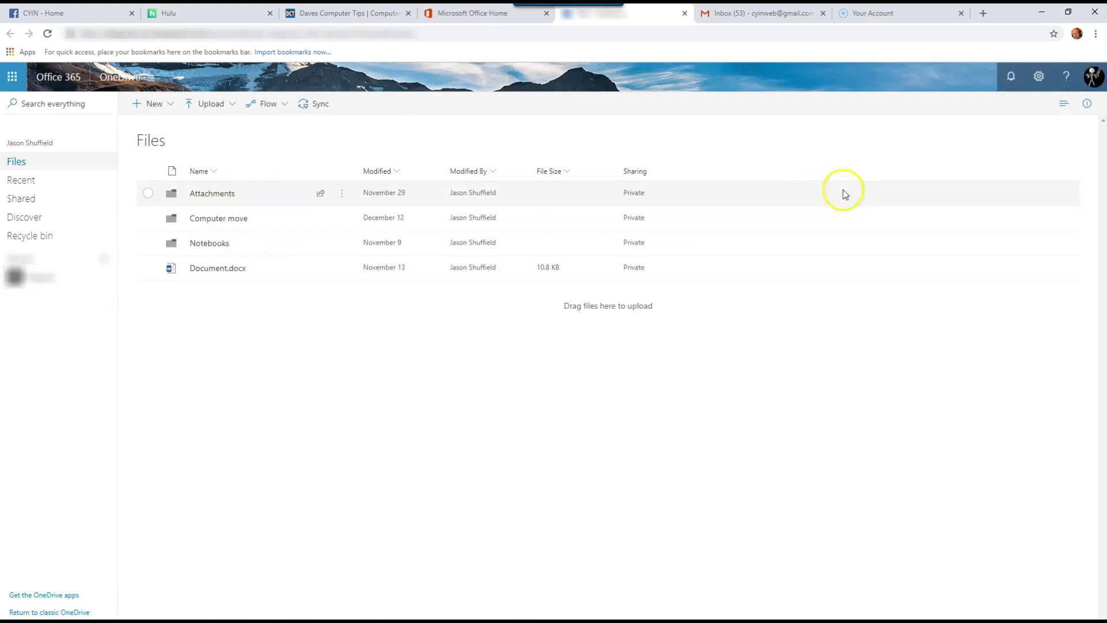
Step: Go to Site settings from the OneDrive gear menu and reach Storage Metrics
click(1041, 77)
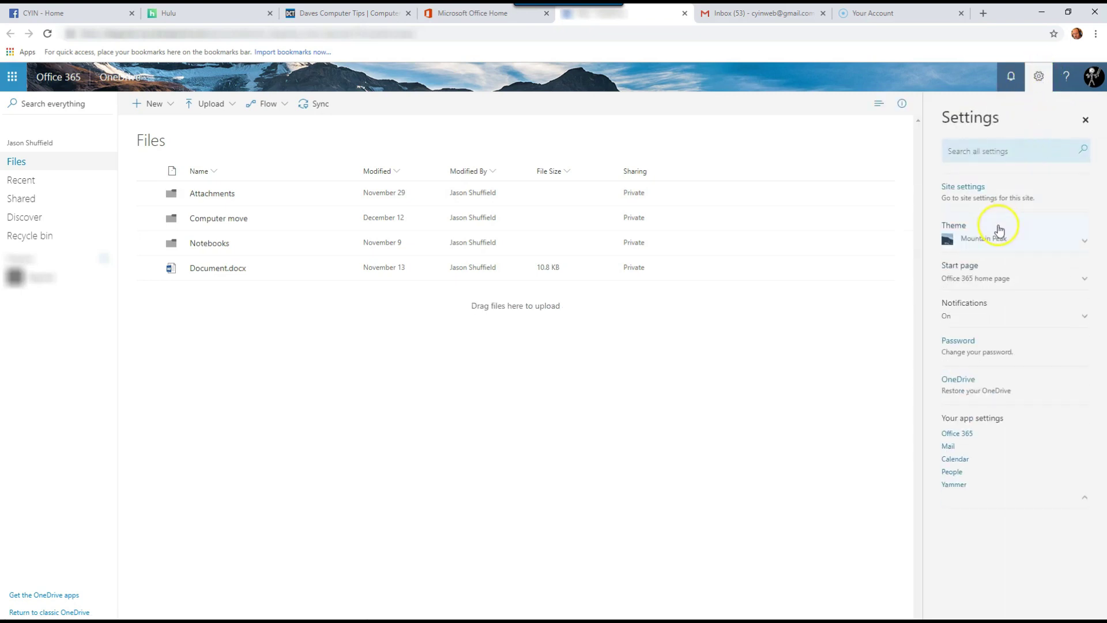
click(967, 191)
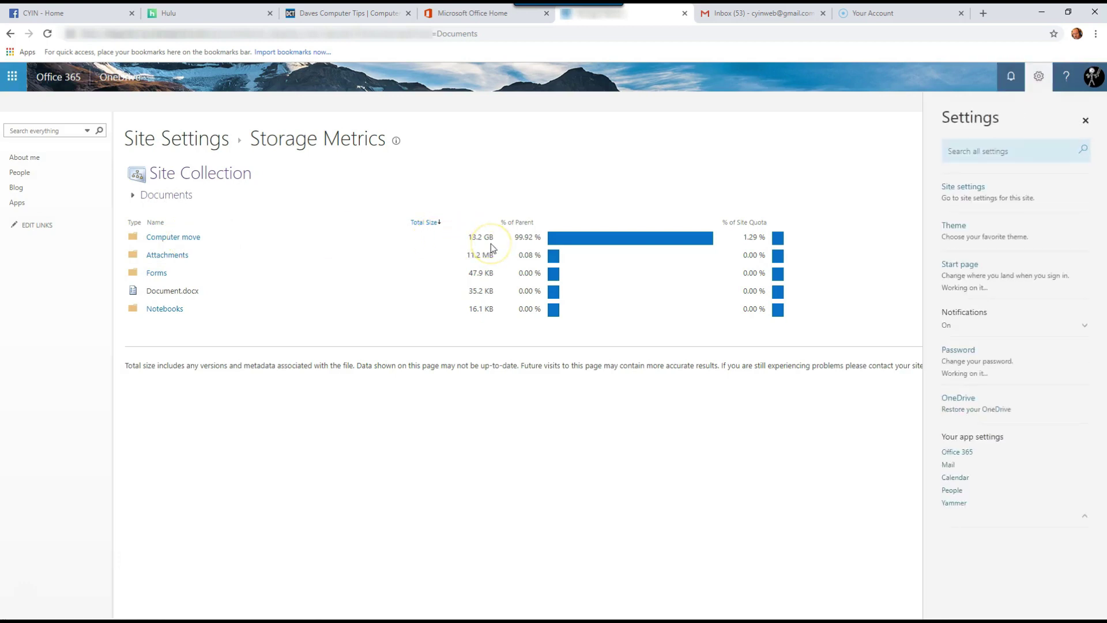
Step: Close the Settings pane to show the full Storage Metrics page with 1010.73 GB free
click(1041, 78)
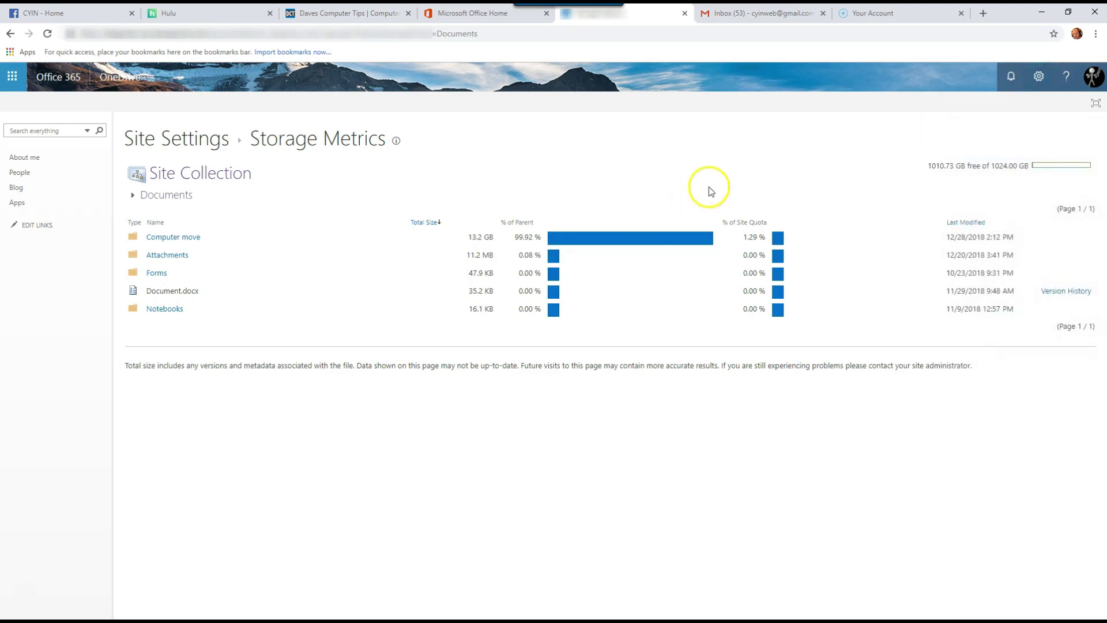